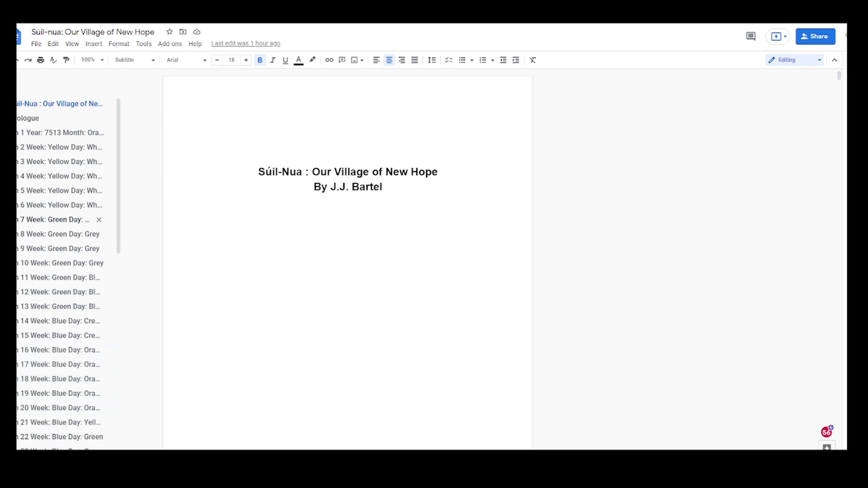
# Review the chapter outline and skim the manuscript pages of Súil-nua: Our Village of New Hope.
pyautogui.scroll(-8, 33, 233)
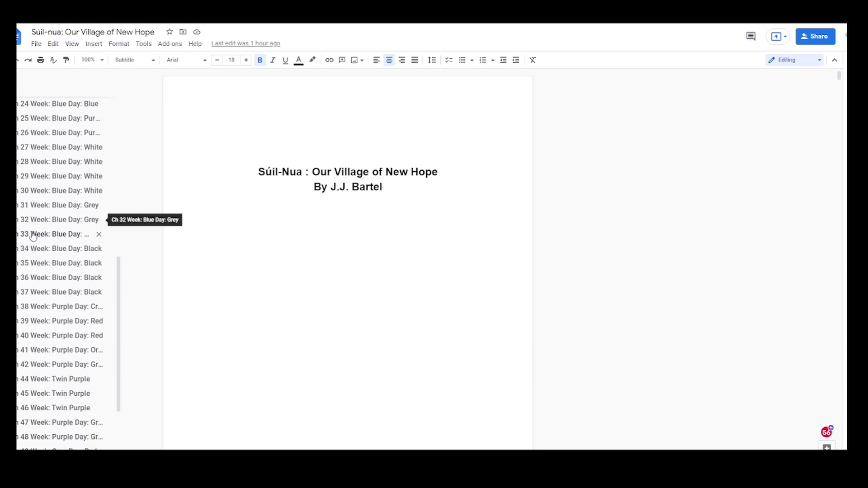
pyautogui.scroll(-3, 33, 234)
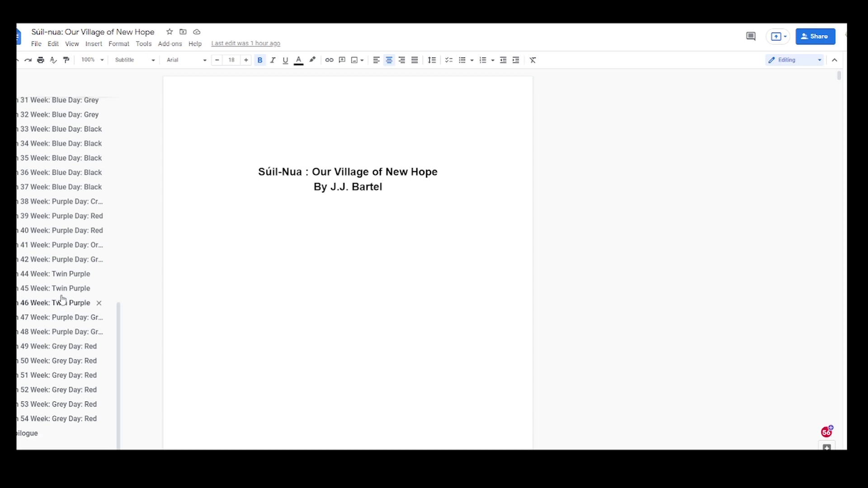
pyautogui.scroll(11, 64, 299)
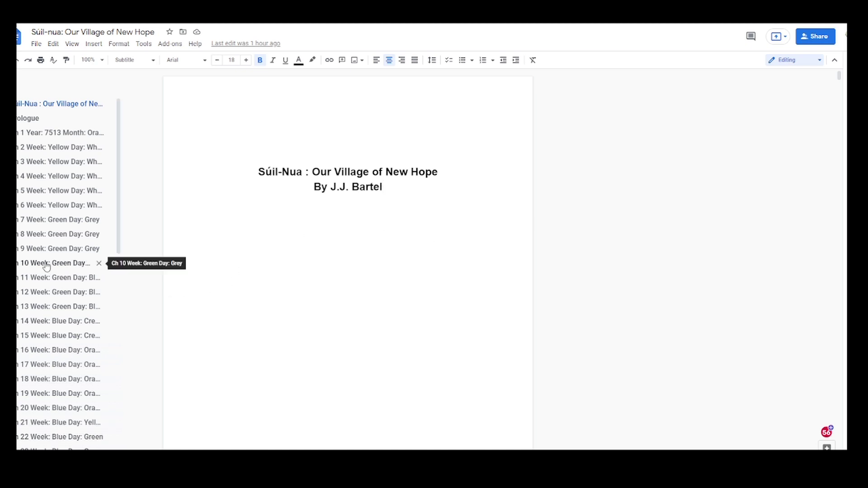
pyautogui.scroll(-6, 47, 265)
pyautogui.scroll(-1, 47, 264)
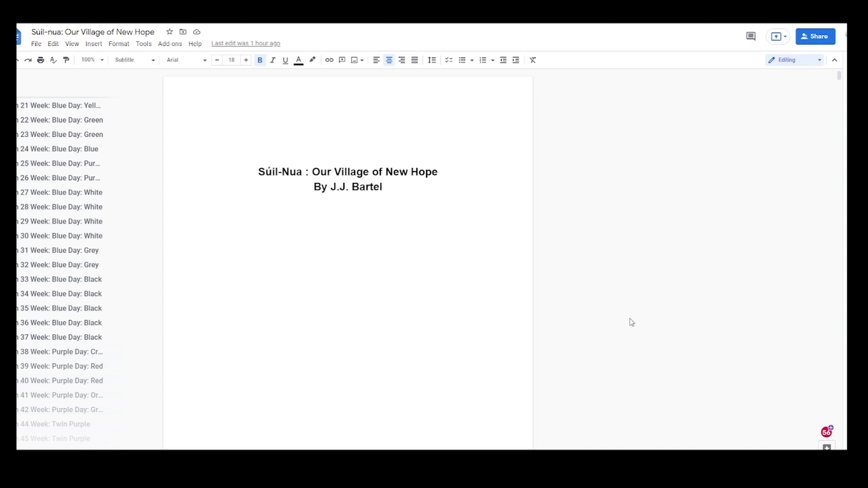
pyautogui.scroll(-2, 466, 198)
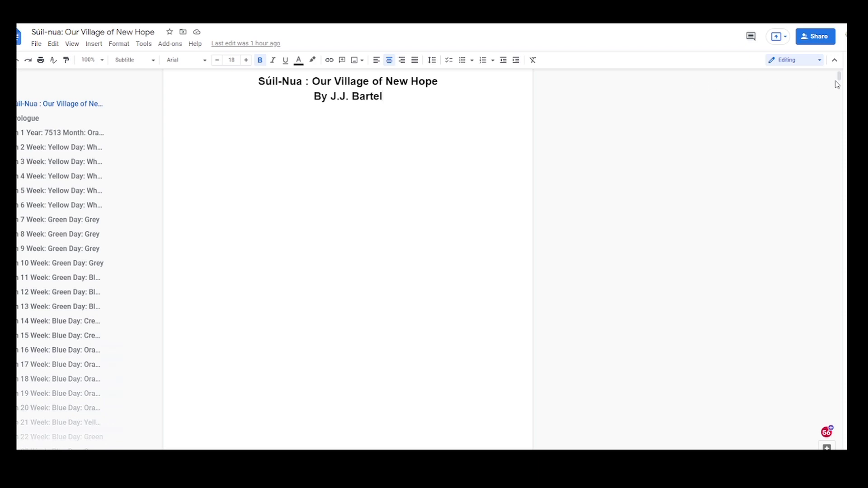
pyautogui.moveTo(838, 84); pyautogui.dragTo(840, 97)
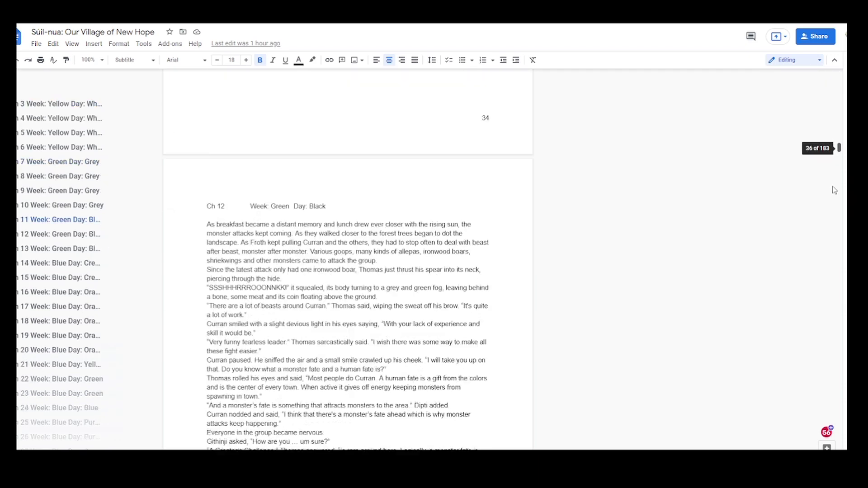
pyautogui.moveTo(834, 190); pyautogui.dragTo(845, 53)
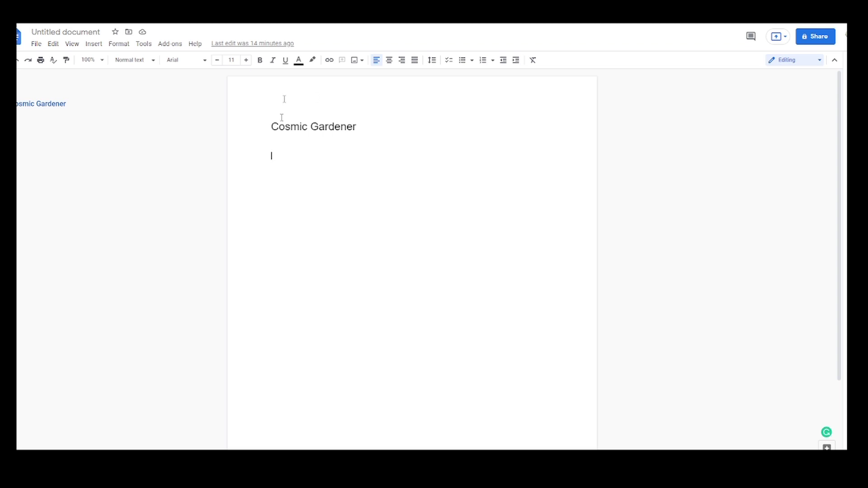
# Remove the empty line under the Cosmic Gardener heading and write "Very very long.... In arcs" there.
pyautogui.press('BackSpace')
pyautogui.write('Very very ')
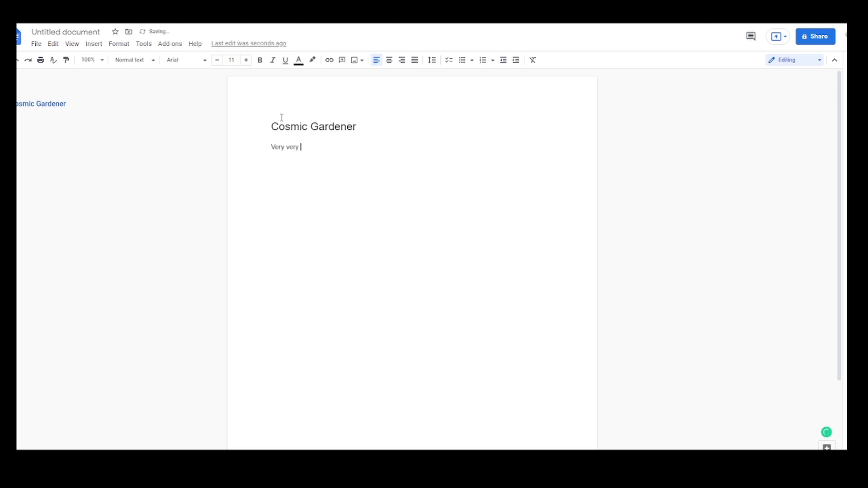
pyautogui.write('long')
pyautogui.write('.... In arcs')
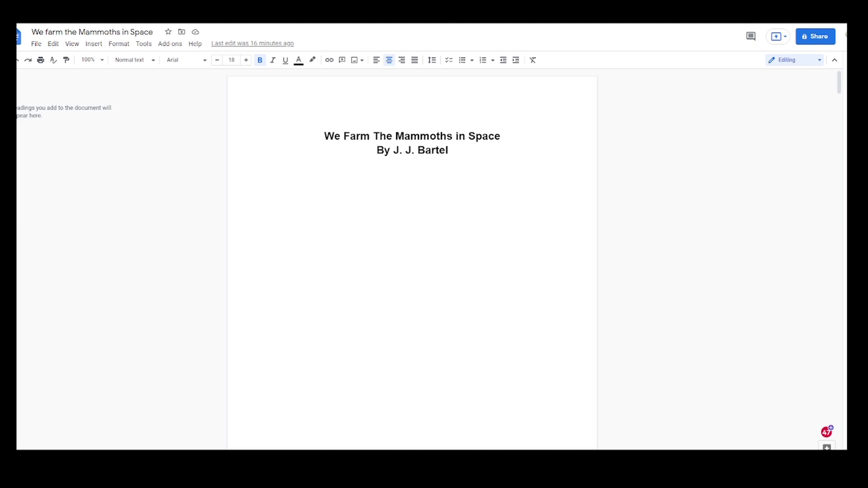
# View the title pages of A Botanist's Field Guide for Genesis and A Botanist's Field Guide for Exodus.
pyautogui.click(362, 13)
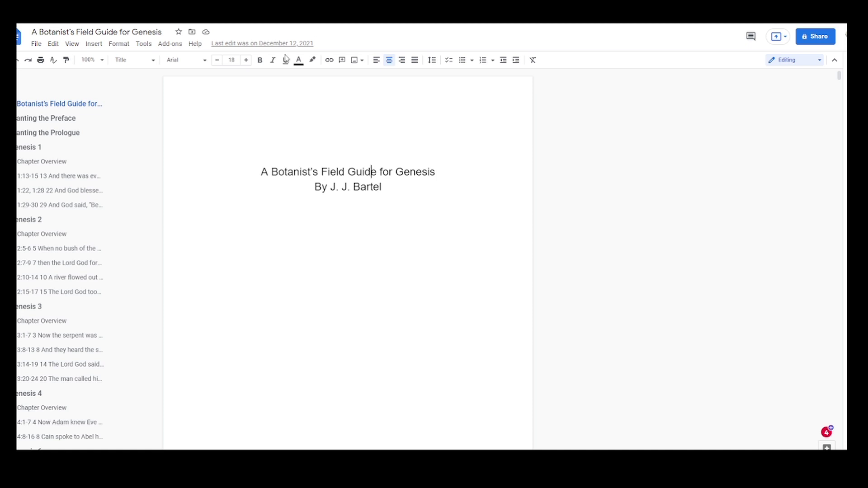
pyautogui.click(246, 175)
pyautogui.click(398, 14)
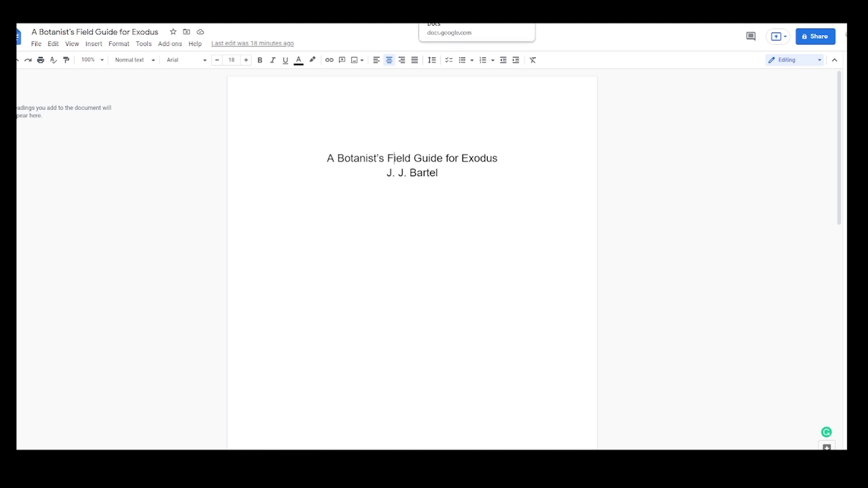
# Switch to the Mango Book Encyclopedia document and examine its outline of chapters, regions and countries from beginning to end.
pyautogui.hotkey('ctrl', 'Tab')
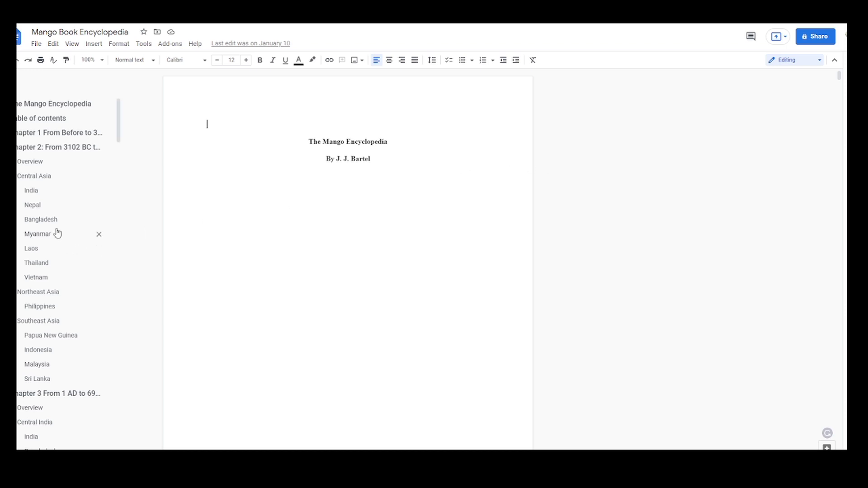
pyautogui.scroll(-1, 64, 231)
pyautogui.scroll(-2, 66, 226)
pyautogui.scroll(3, 66, 221)
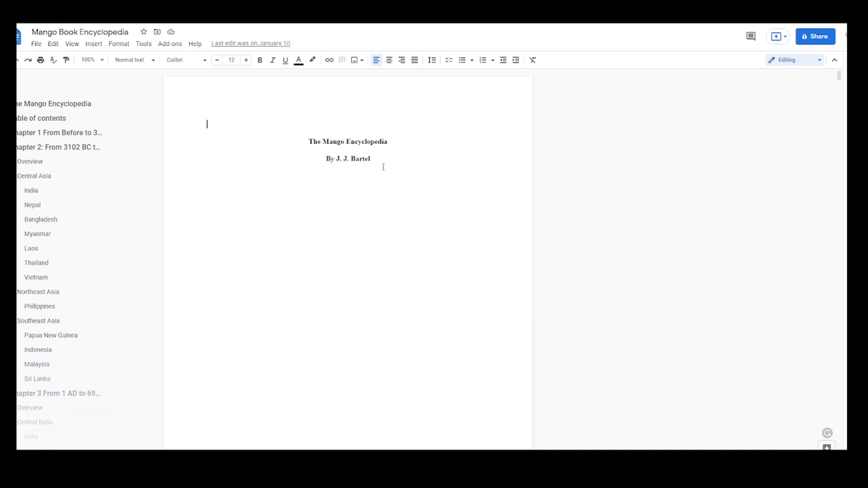
pyautogui.scroll(-8, 66, 140)
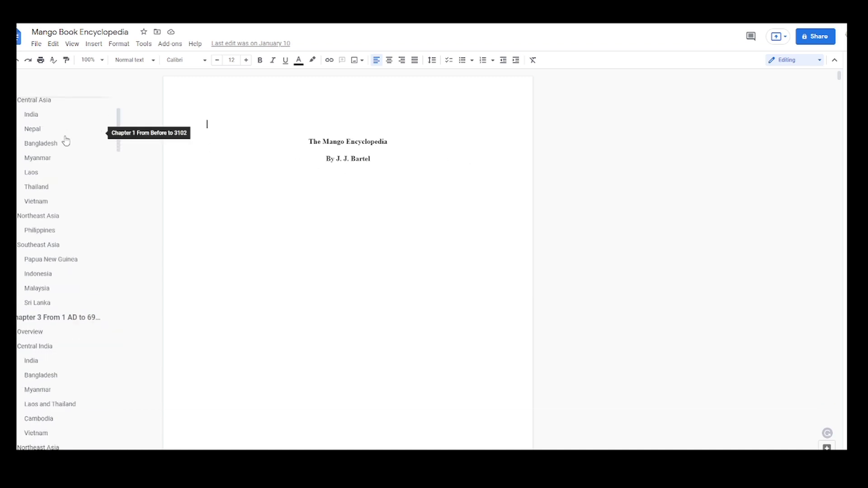
pyautogui.scroll(-20, 68, 140)
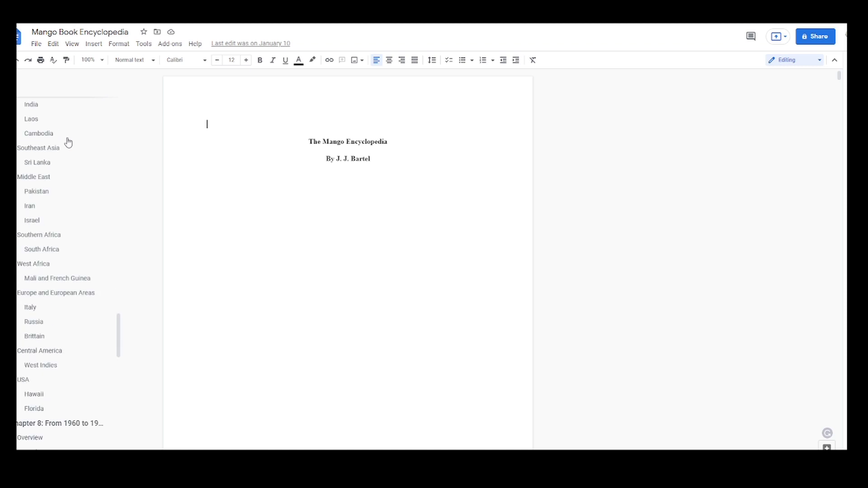
pyautogui.scroll(-5, 68, 143)
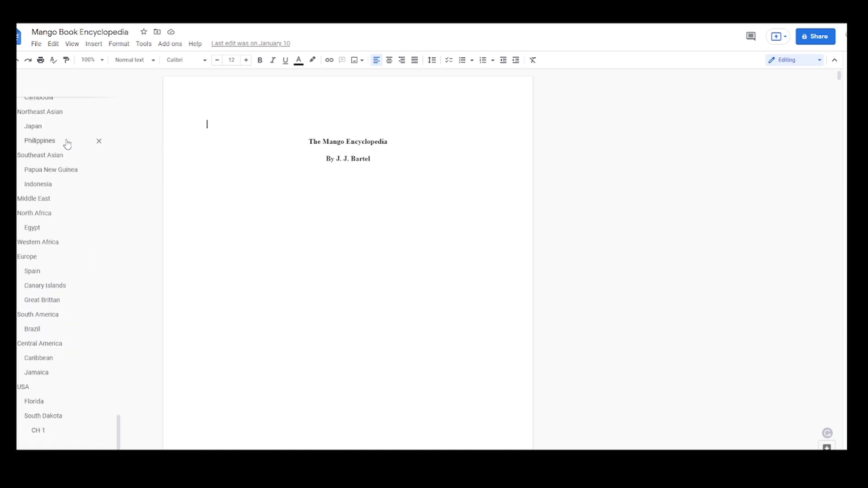
pyautogui.scroll(5, 67, 256)
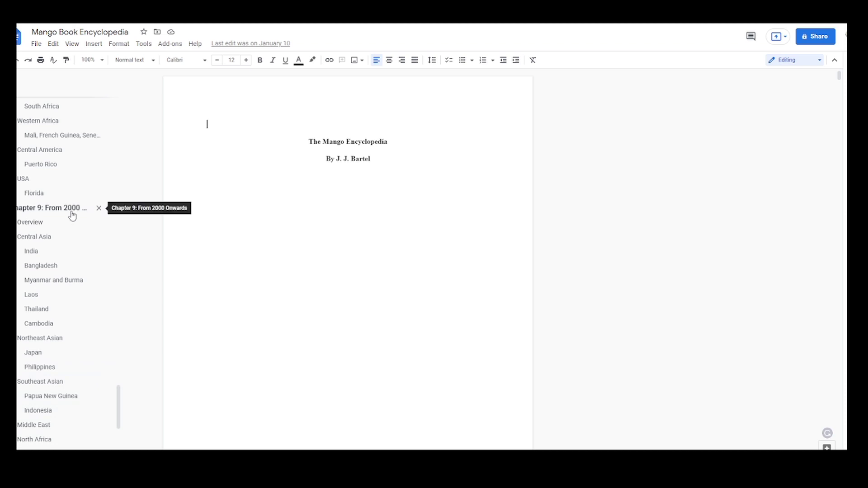
pyautogui.scroll(4, 52, 227)
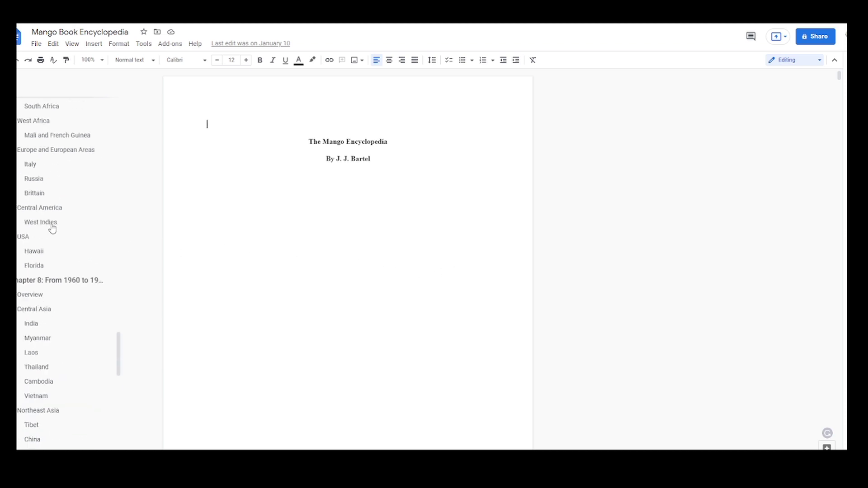
pyautogui.scroll(15, 53, 227)
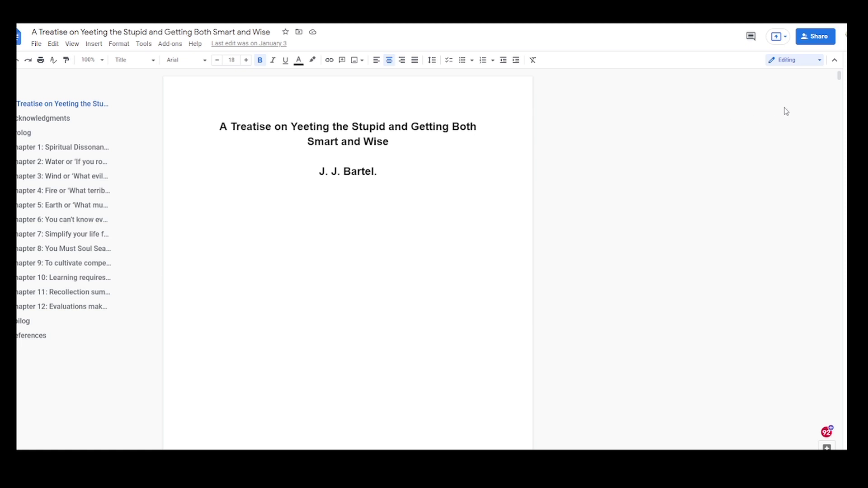
# Switch from the Treatise manuscript to The Lost Soul of Scholastic Study document.
pyautogui.moveTo(838, 88)
pyautogui.click(628, 16)
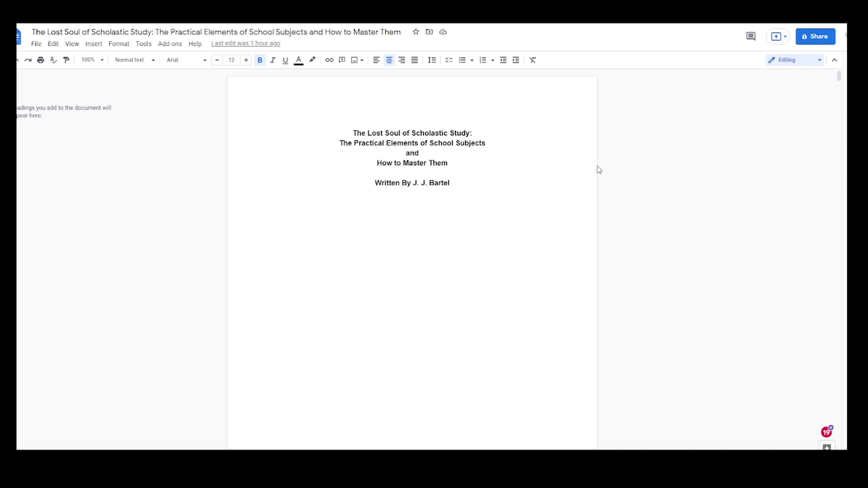
pyautogui.doubleClick(324, 125)
pyautogui.click(312, 111)
pyautogui.press('Return')
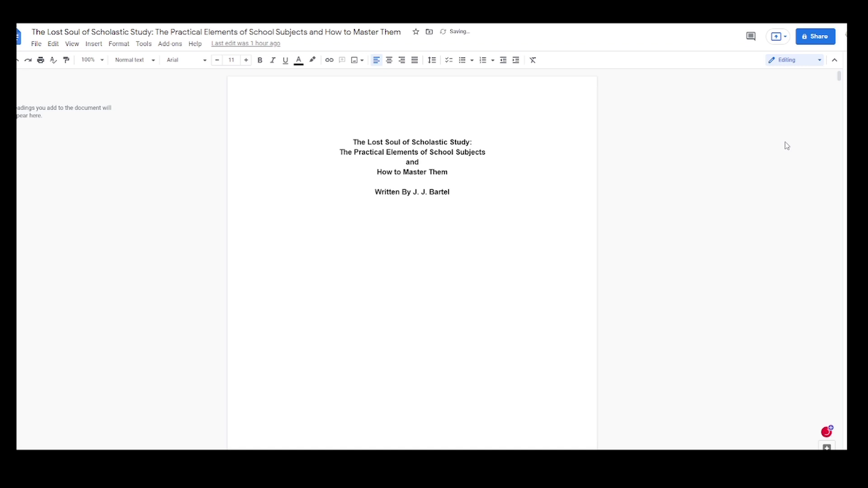
pyautogui.press('BackSpace')
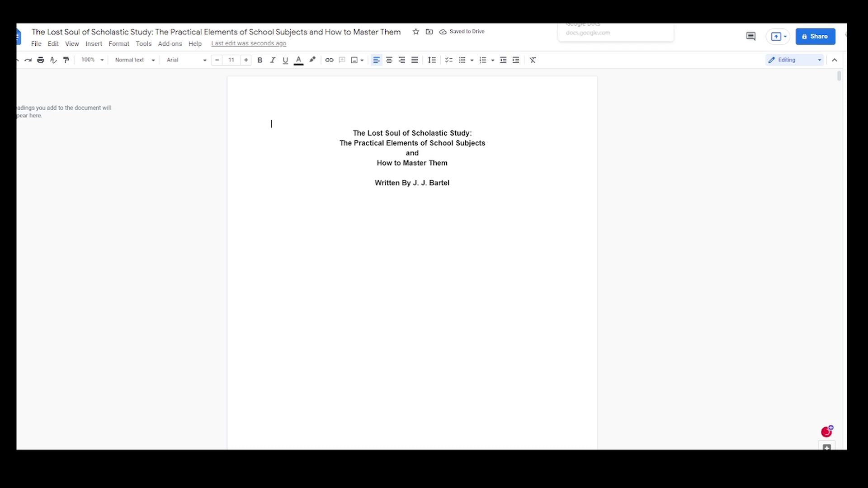
# Look over the open Treatise and Lost Soul manuscripts and return to 0 The Noble Vs Nature Vs Nuture.
pyautogui.hotkey('ctrl', 'Tab')
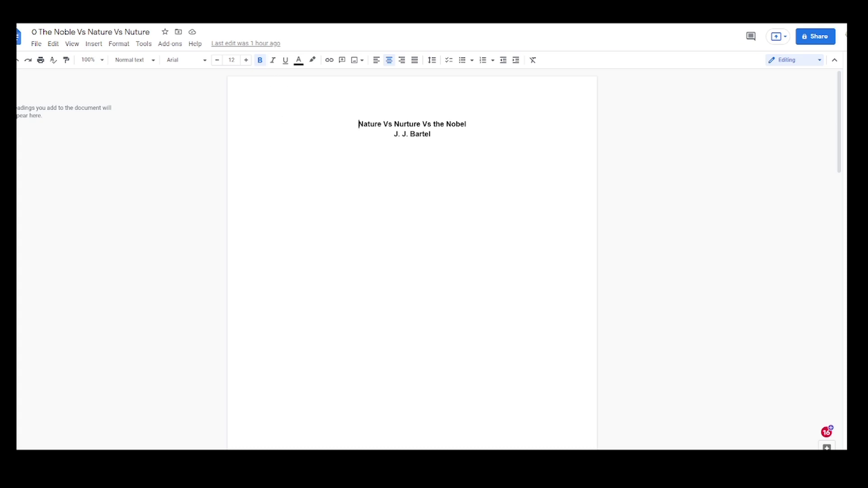
pyautogui.click(176, 13)
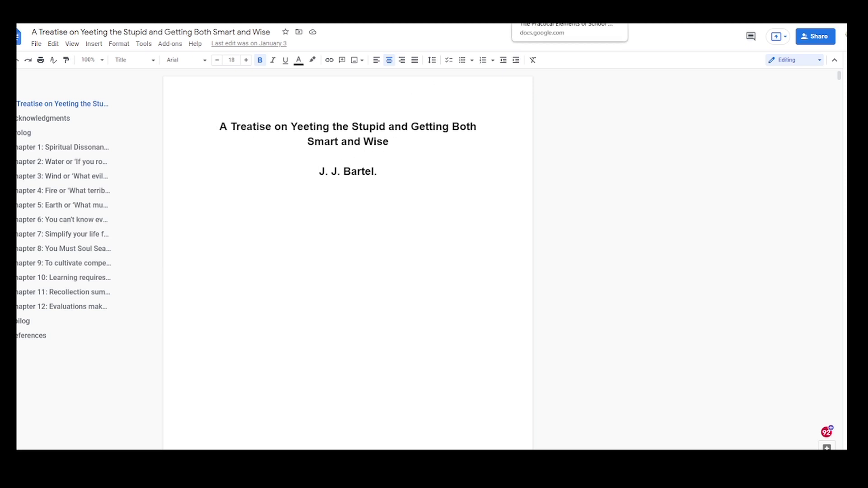
pyautogui.click(565, 16)
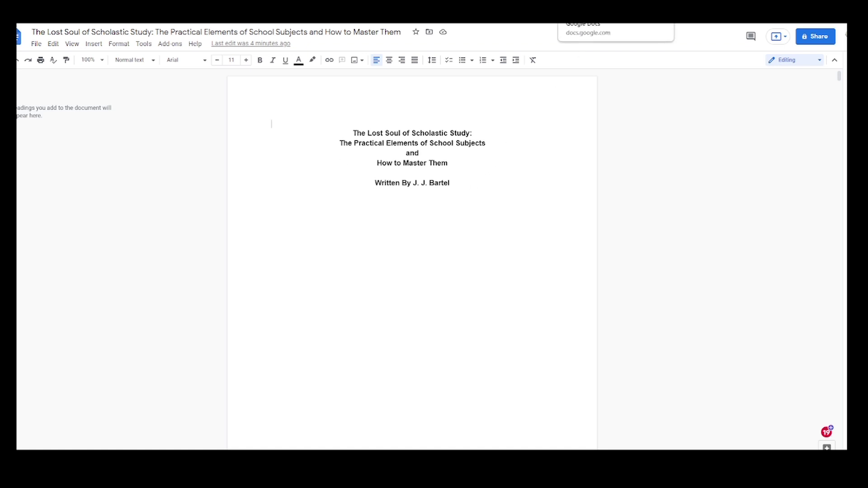
pyautogui.click(583, 16)
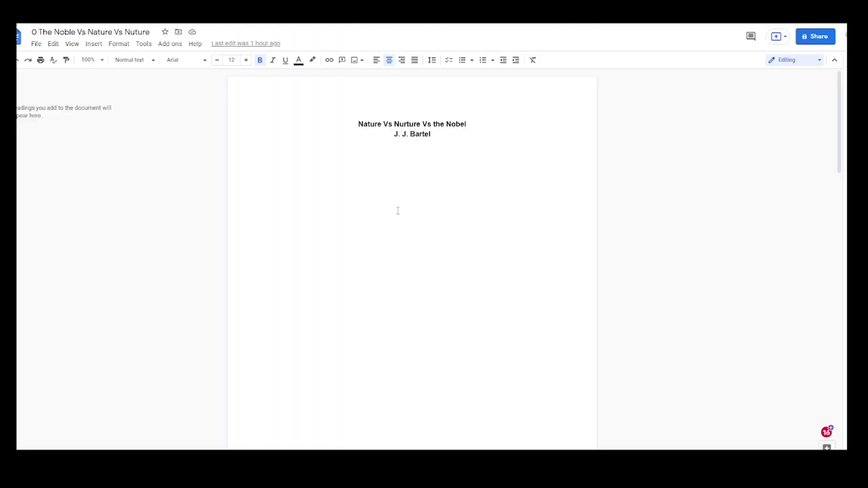